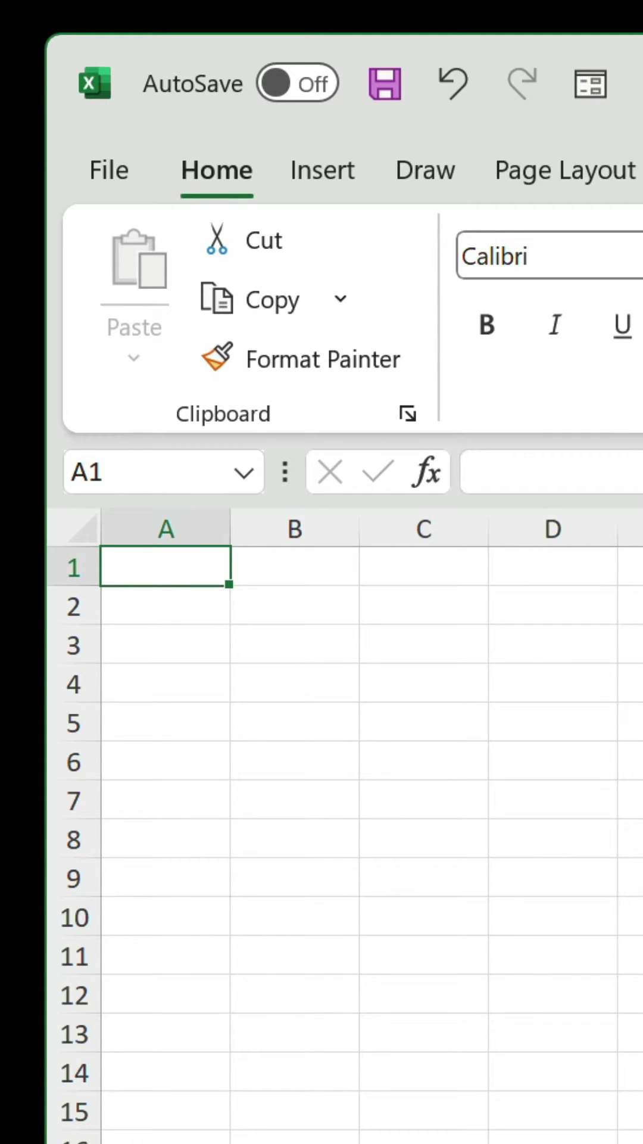
type("=N(")
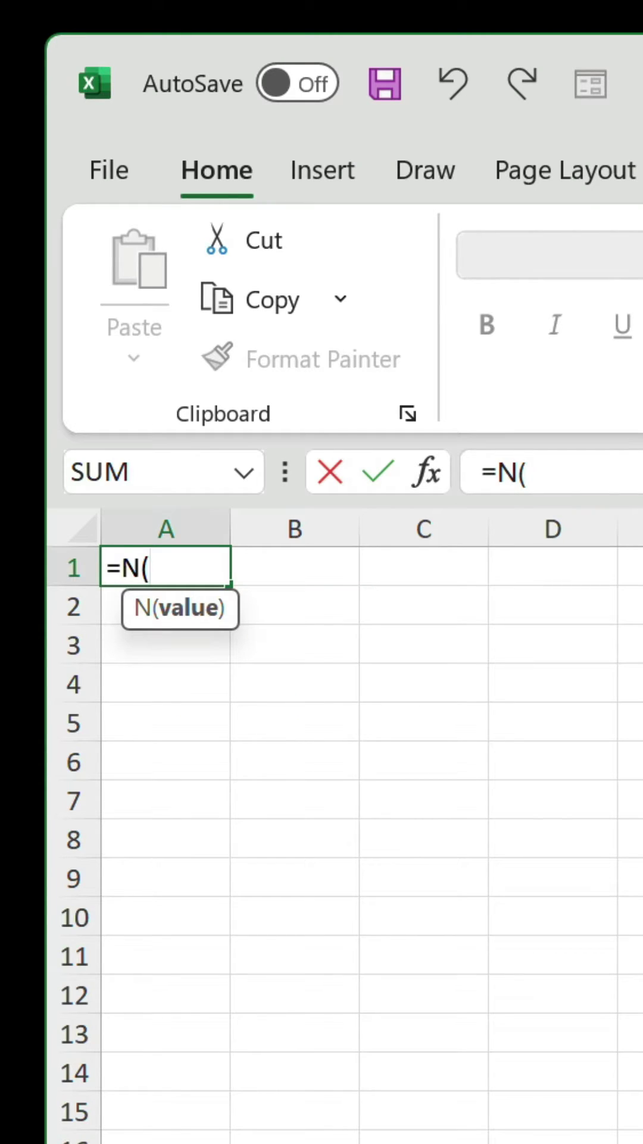
type("12345)")
Step: Enter =N(12345) in A1 so it returns 12345
key("Return")
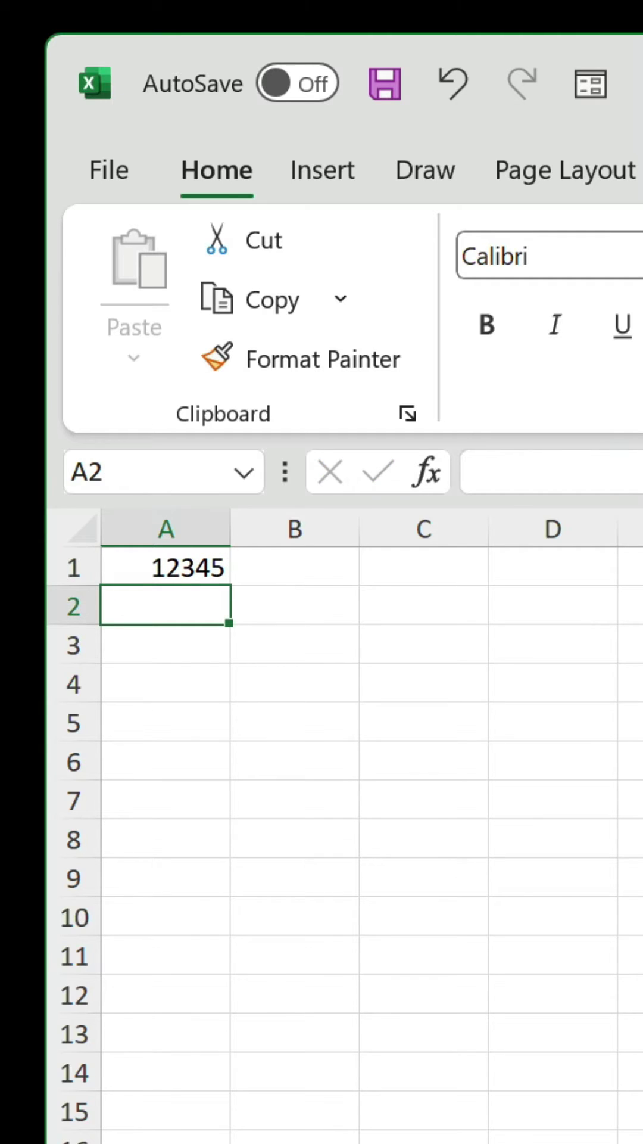
type("=N(\"This is a comment\")")
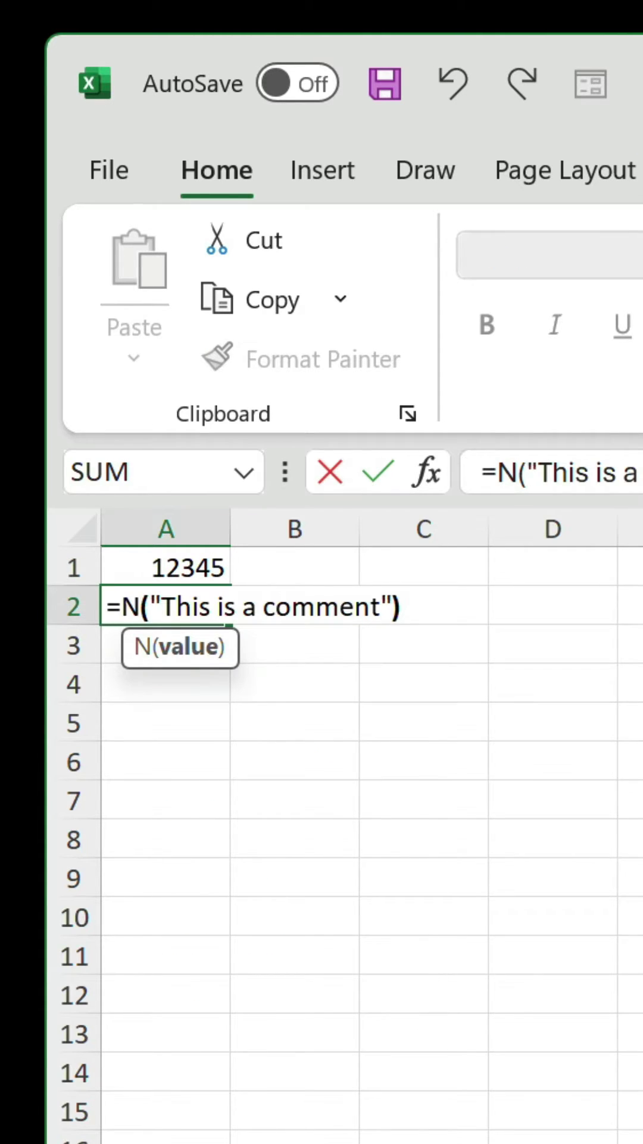
Step: Enter =N("This is a comment") in A2, returning 0
key("Return")
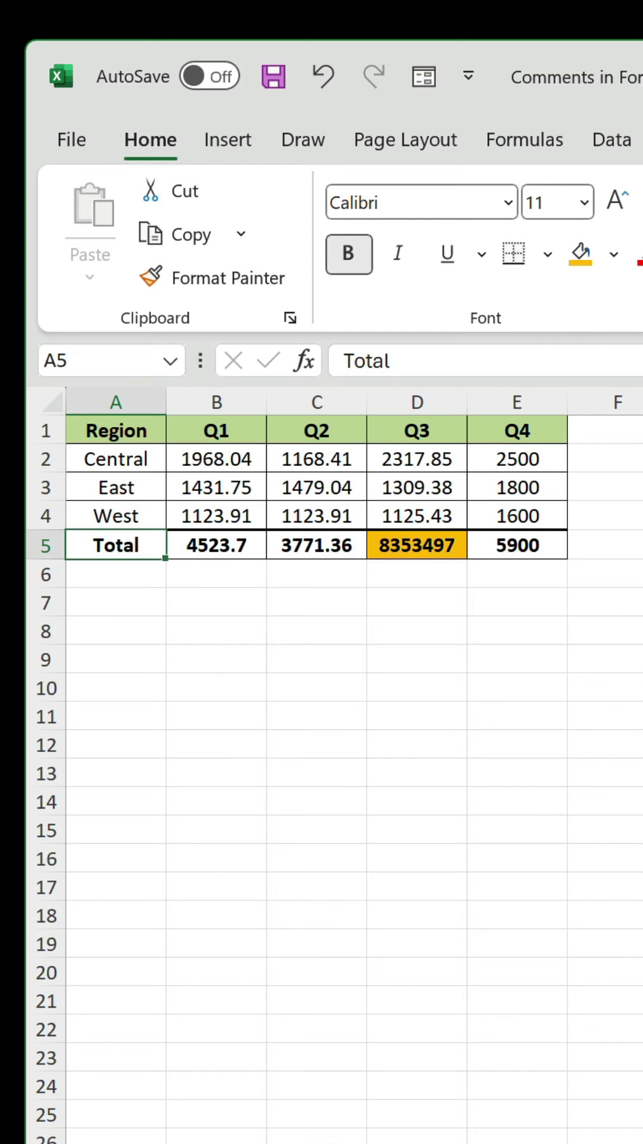
Step: Check the Q1, Q2 and Q3 totals, spotting SUMSQ(D2:D4) in the Q3 total
key("Right")
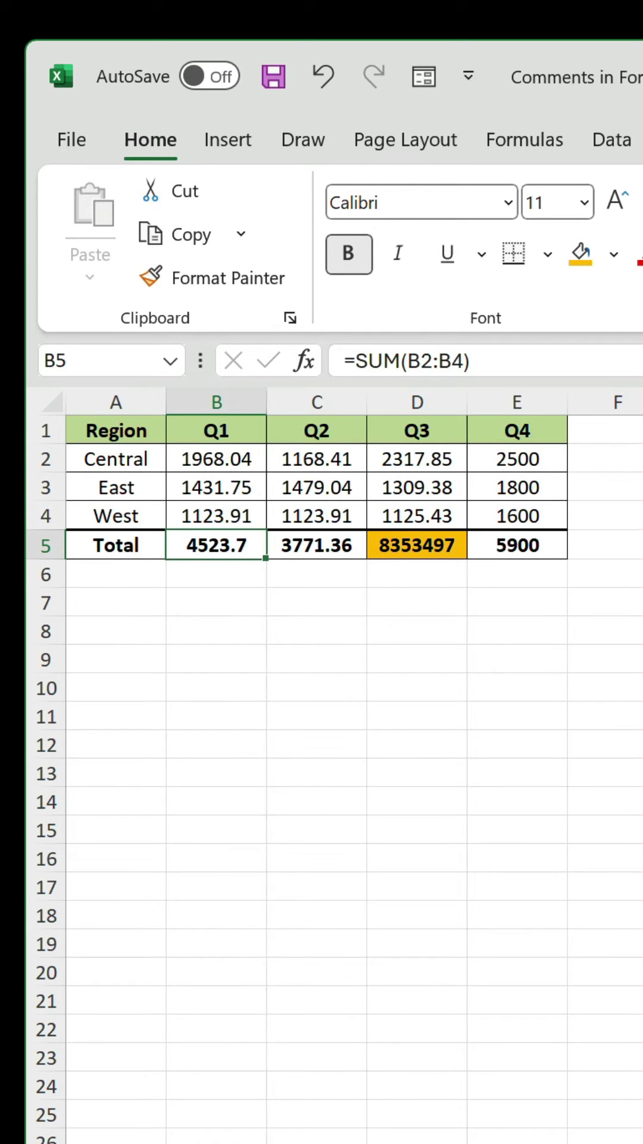
key("Right")
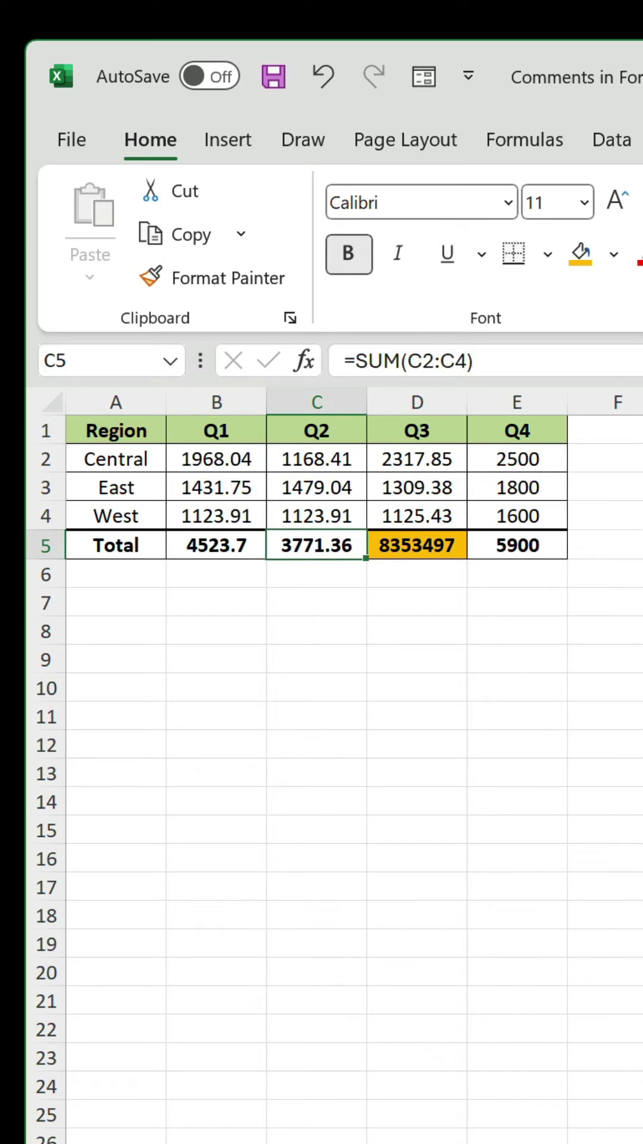
key("Right")
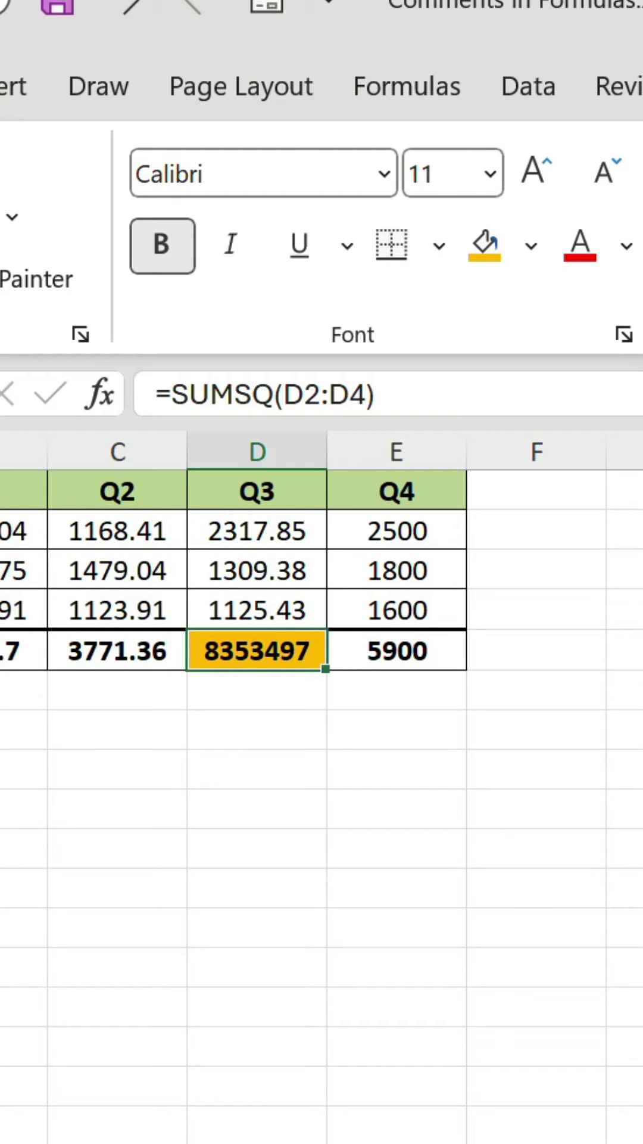
Step: Append +N("Wrong function — don't use SUMSQ. Use SUM!") to the D5 formula
left_click(487, 394)
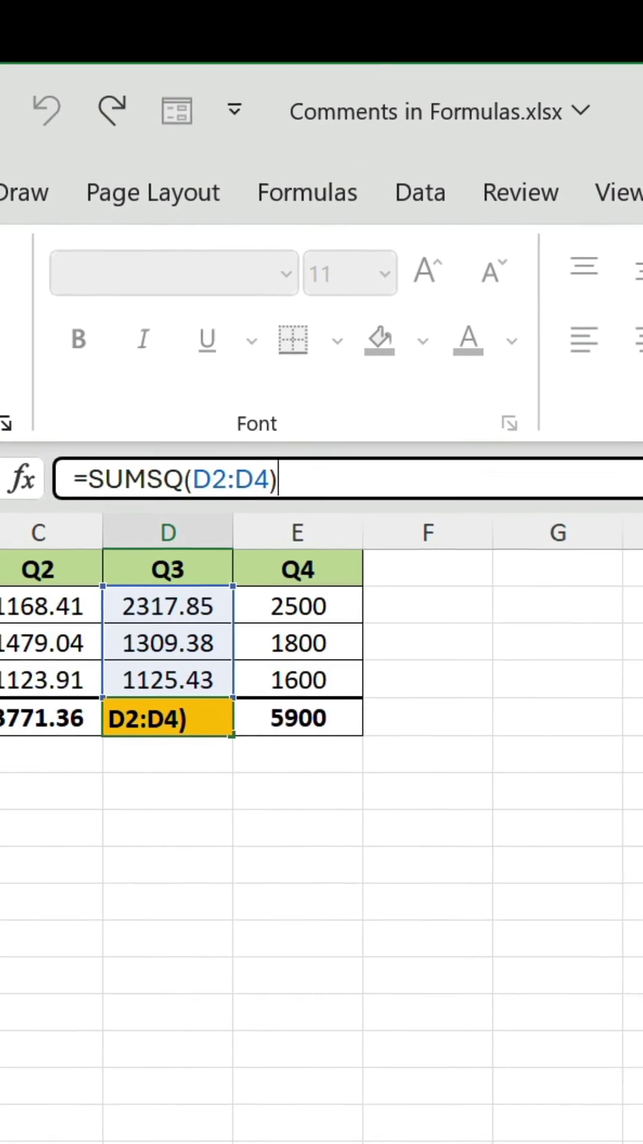
type("+")
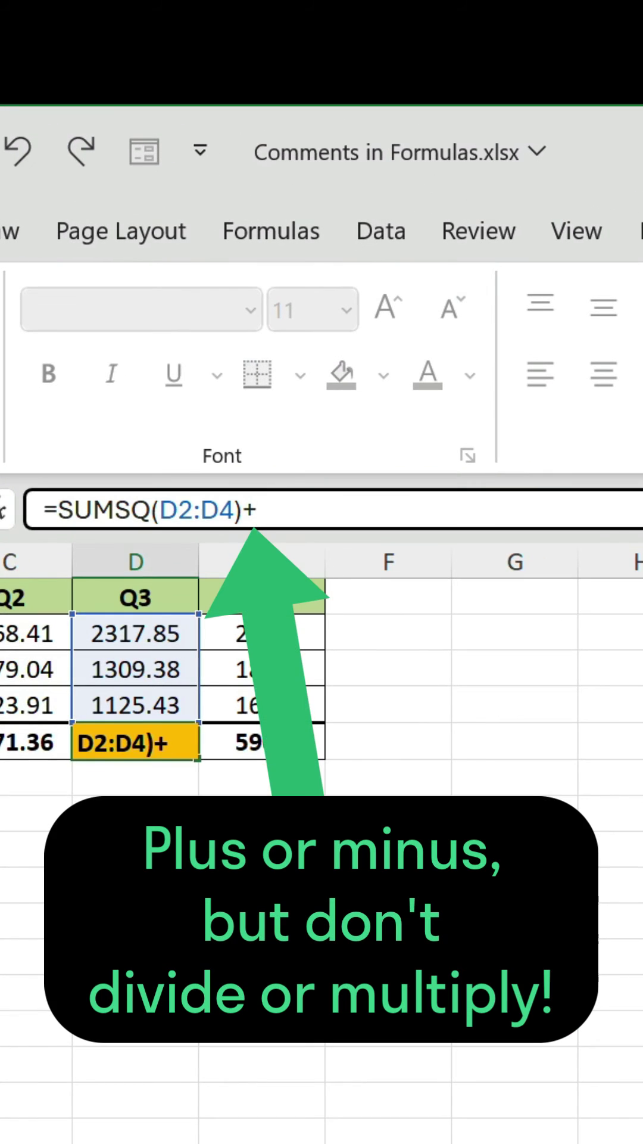
type("N(")
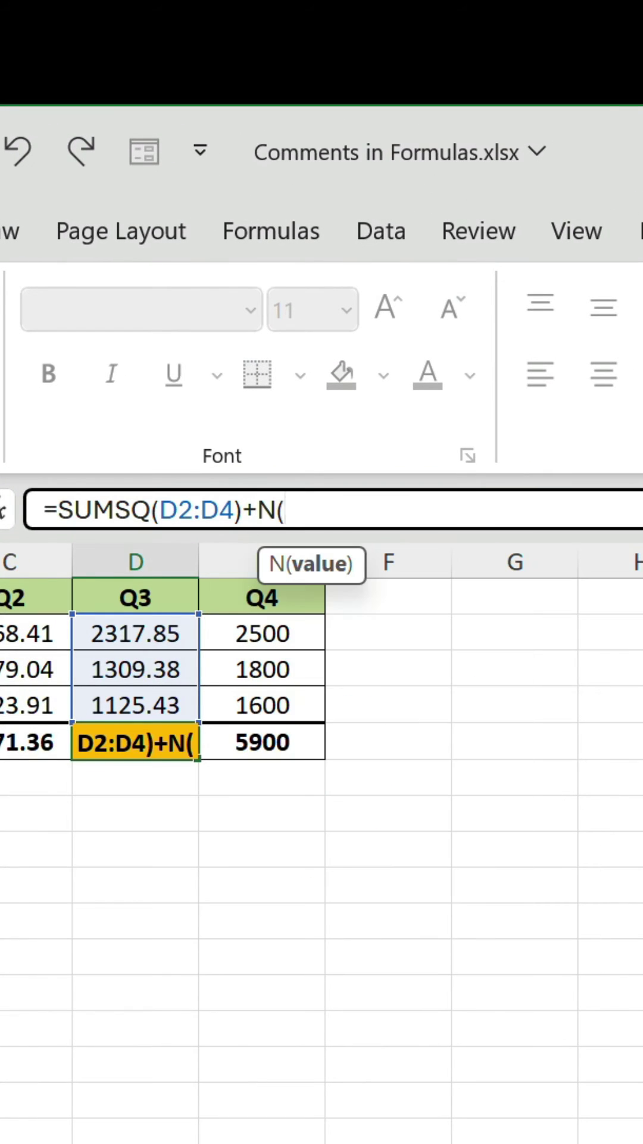
type("\"Wr")
type("ong function")
type(" — don't use SUMS")
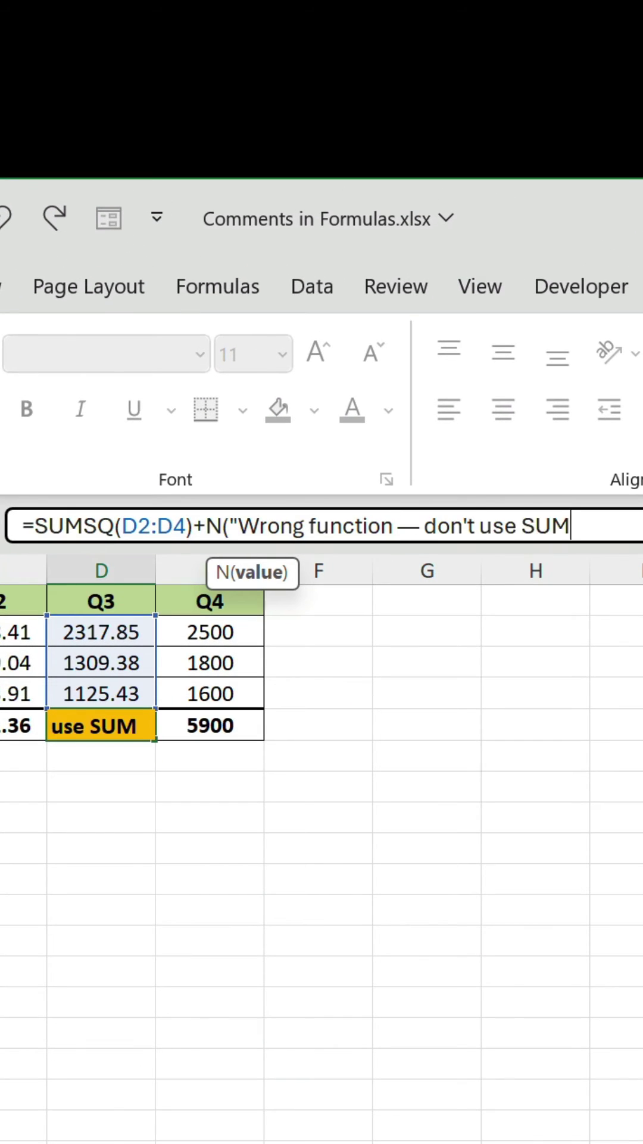
type("Q. U")
type("se SUM!\")")
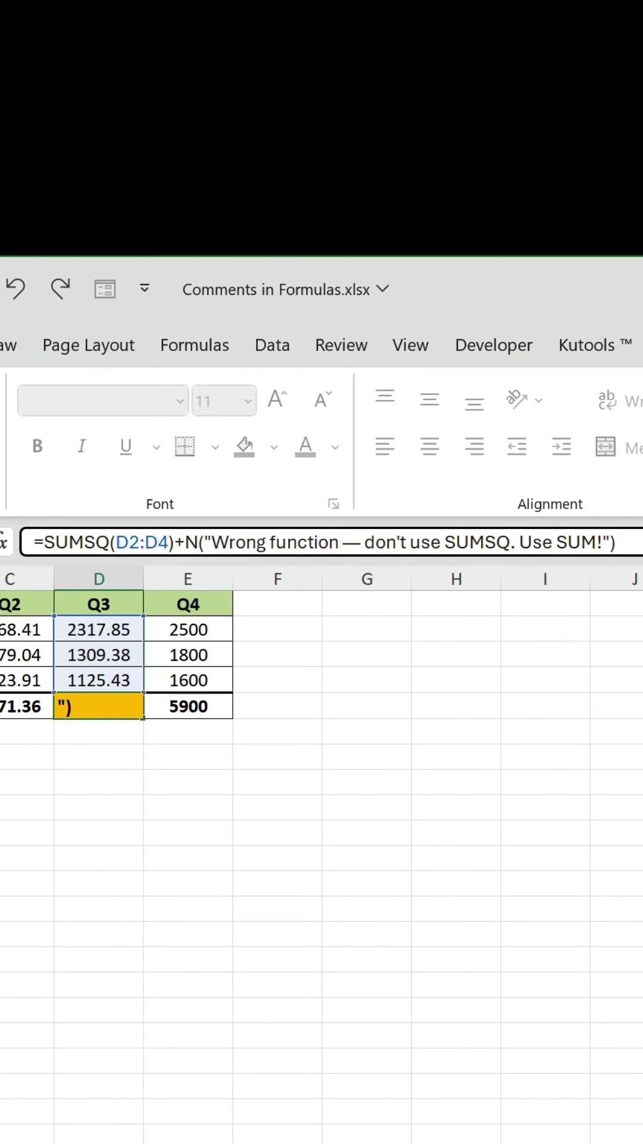
key("Return")
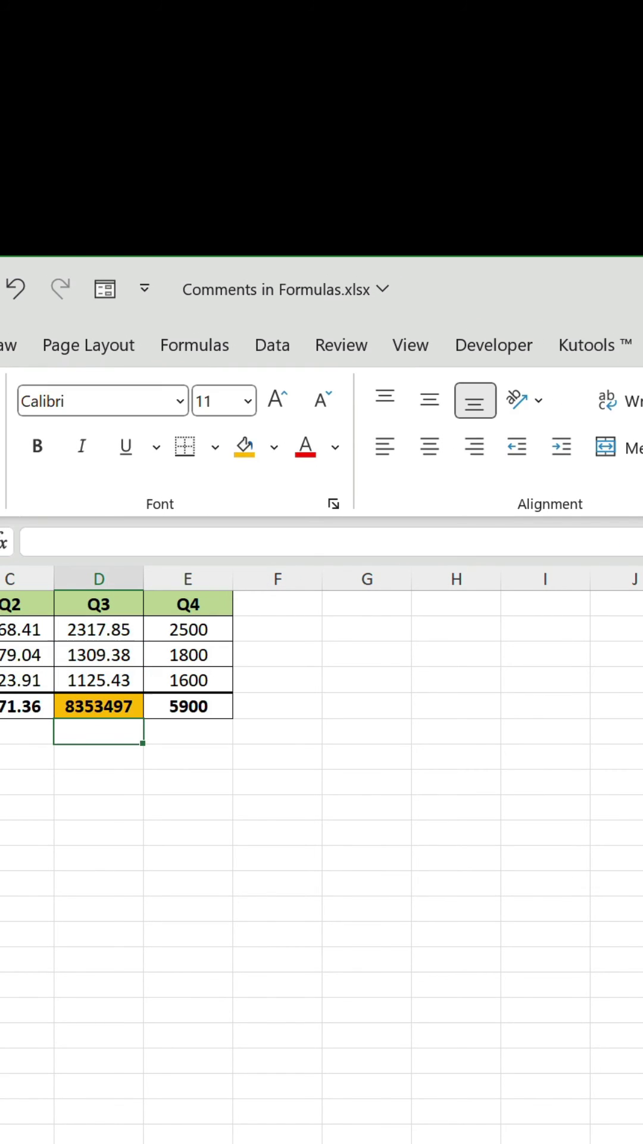